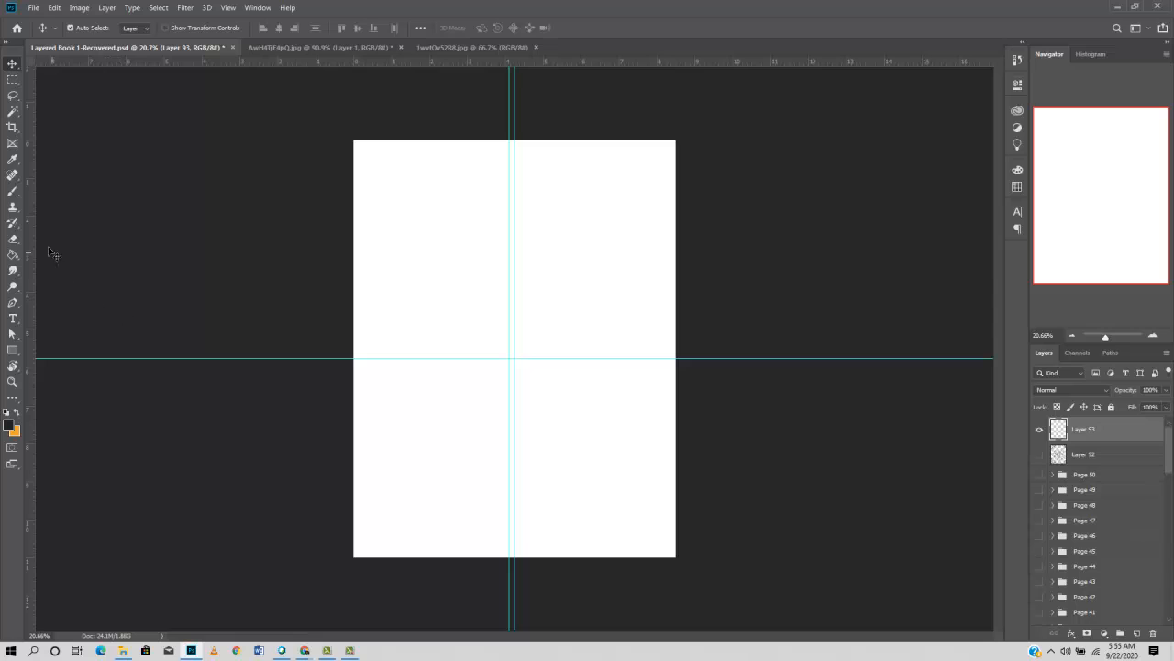
- Stamp the leafy mandala brush once at 3100 px over the centre of the blank page on Layer 93
{"action": "left_click", "coordinate": [11, 193]}
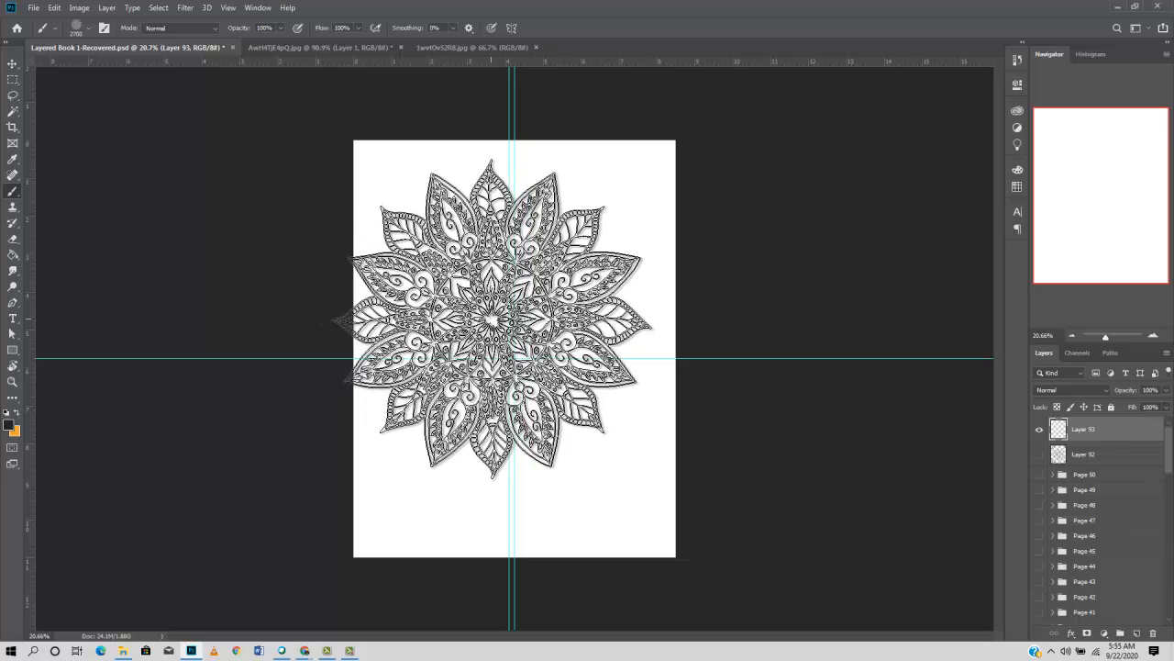
{"action": "key", "text": "bracketleft"}
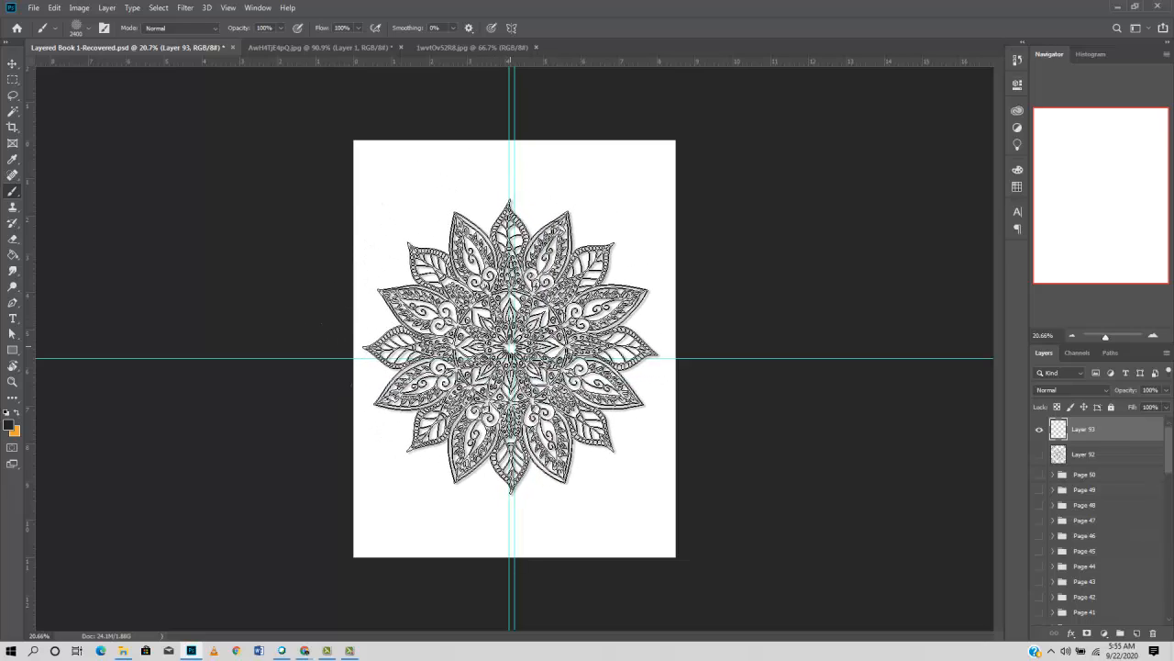
{"action": "key", "text": "bracketright"}
{"action": "key", "text": "bracketright"}
{"action": "key", "text": "bracketright"}
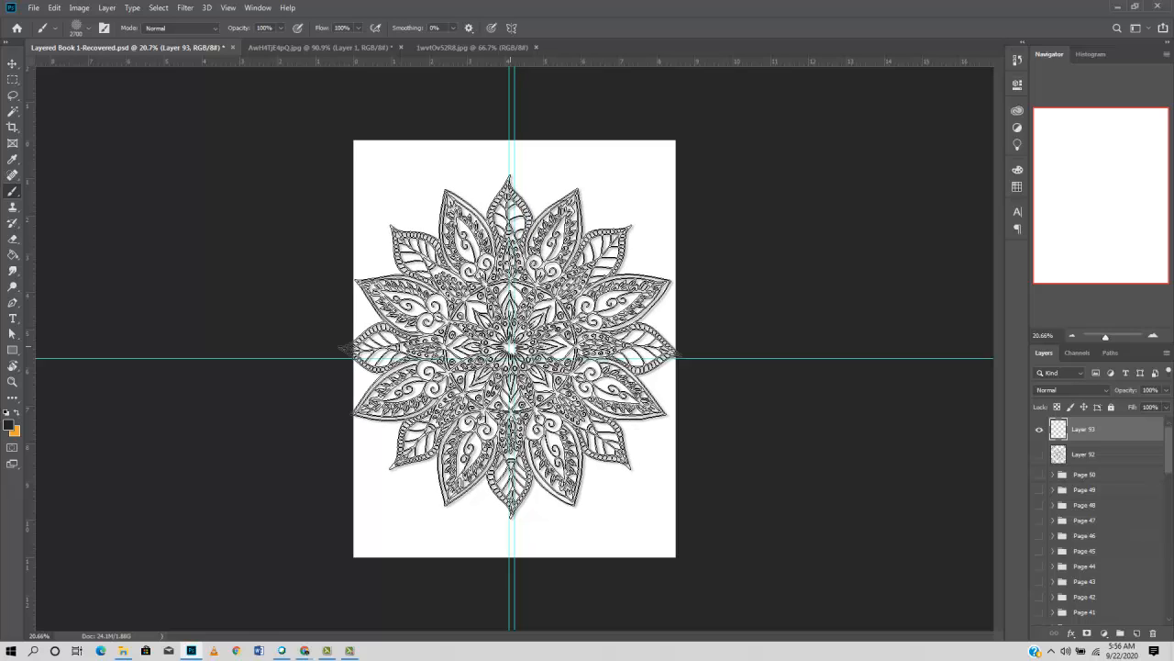
{"action": "key", "text": "bracketright"}
{"action": "key", "text": "bracketright"}
{"action": "key", "text": "bracketright"}
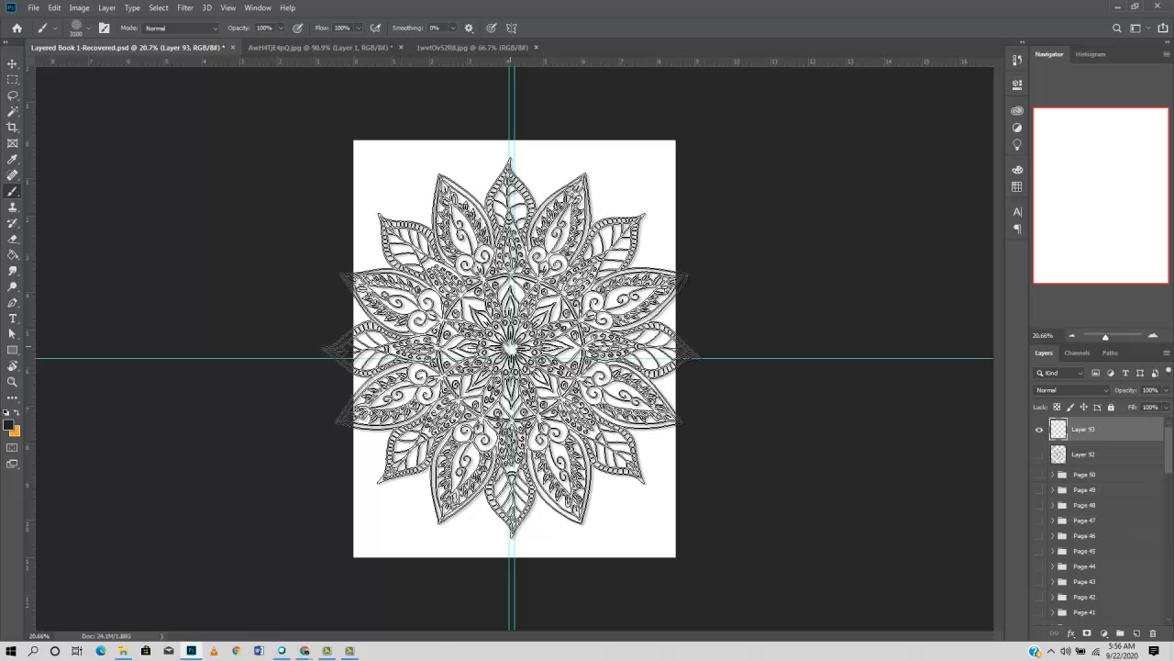
{"action": "left_click", "coordinate": [511, 350]}
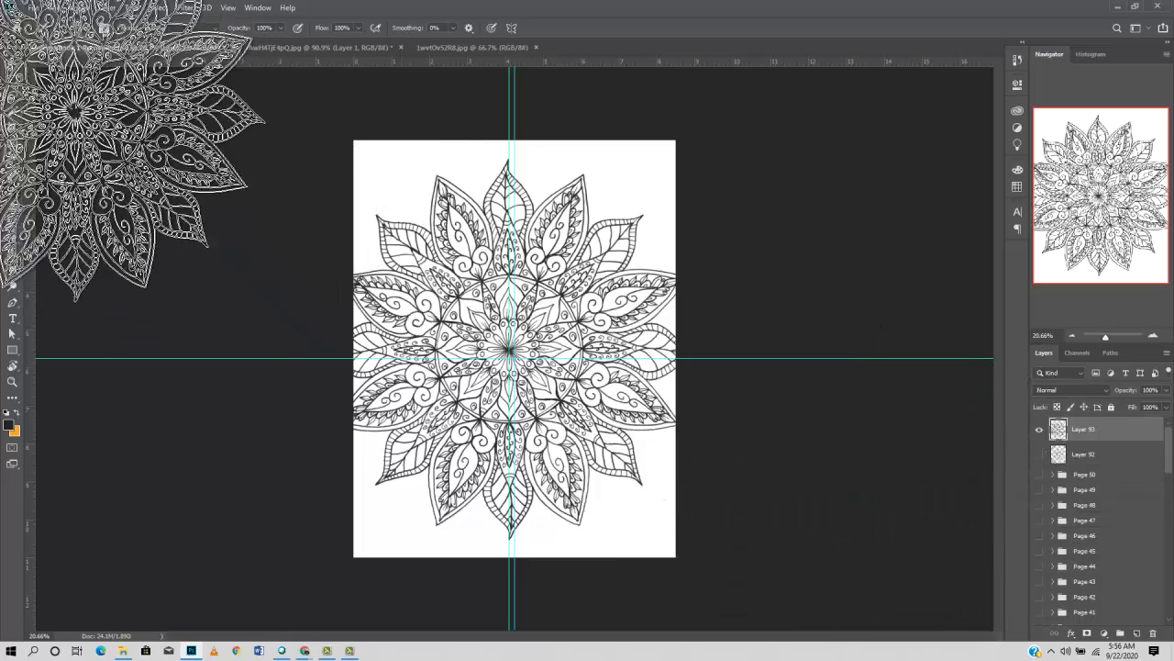
- Choose brush 4 from the Free Mandala Photoshop Brushes 14 set, try one stamp over the central mandala, and undo that stamp
{"action": "left_click", "coordinate": [88, 30]}
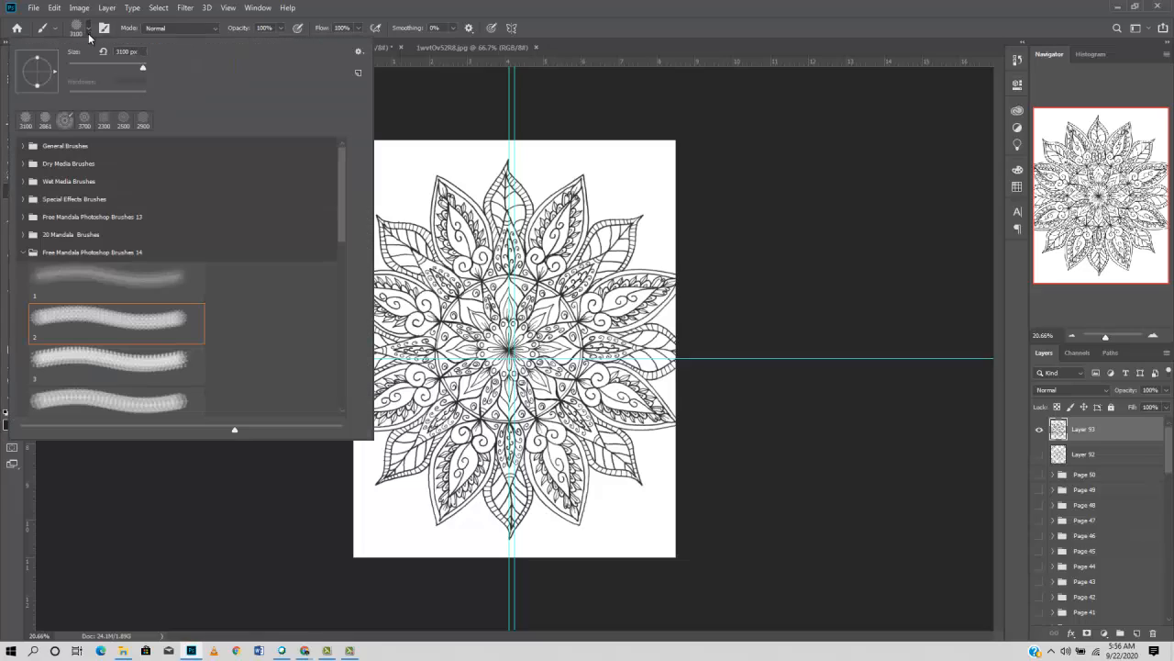
{"action": "left_click", "coordinate": [145, 401]}
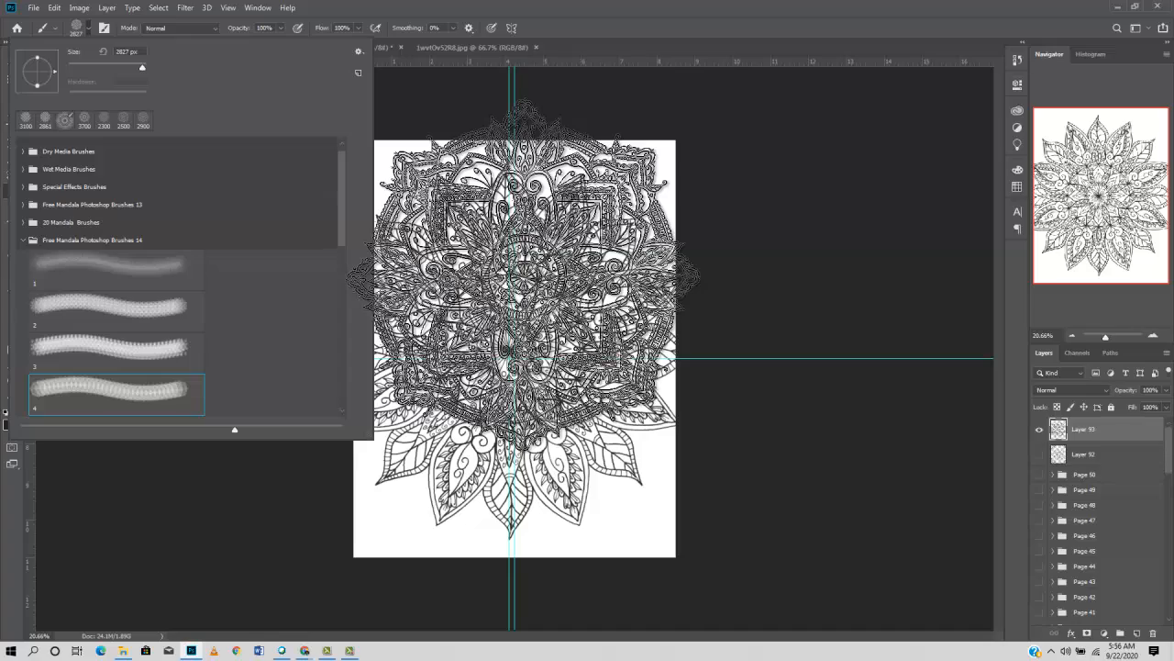
{"action": "left_click", "coordinate": [91, 32]}
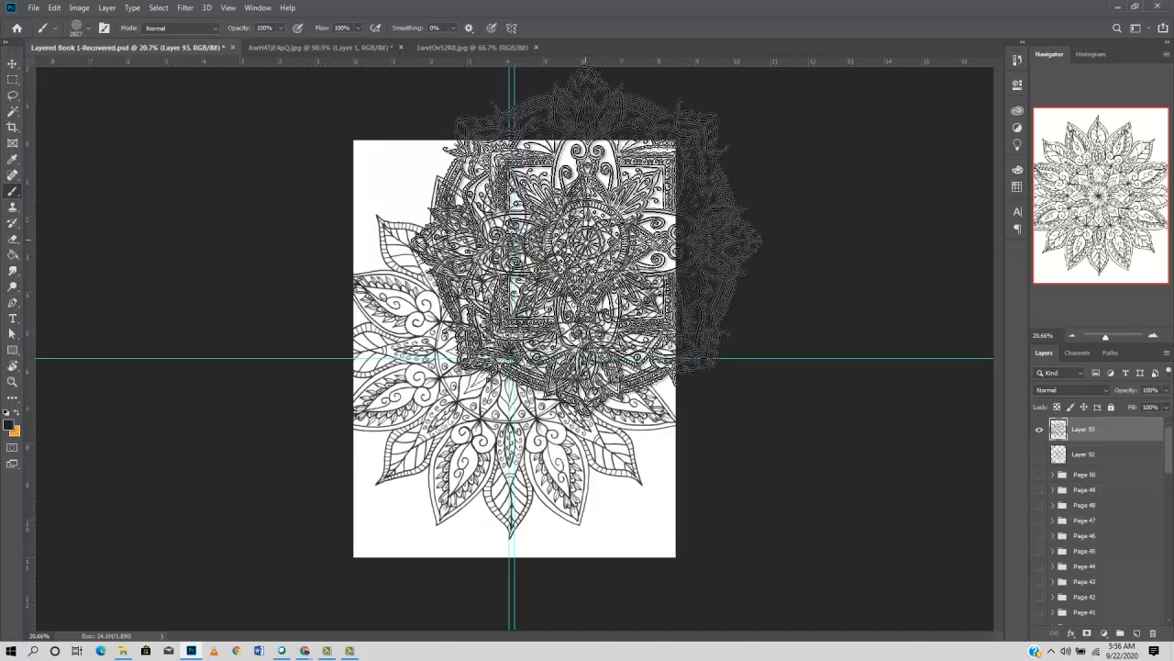
{"action": "left_click", "coordinate": [579, 229]}
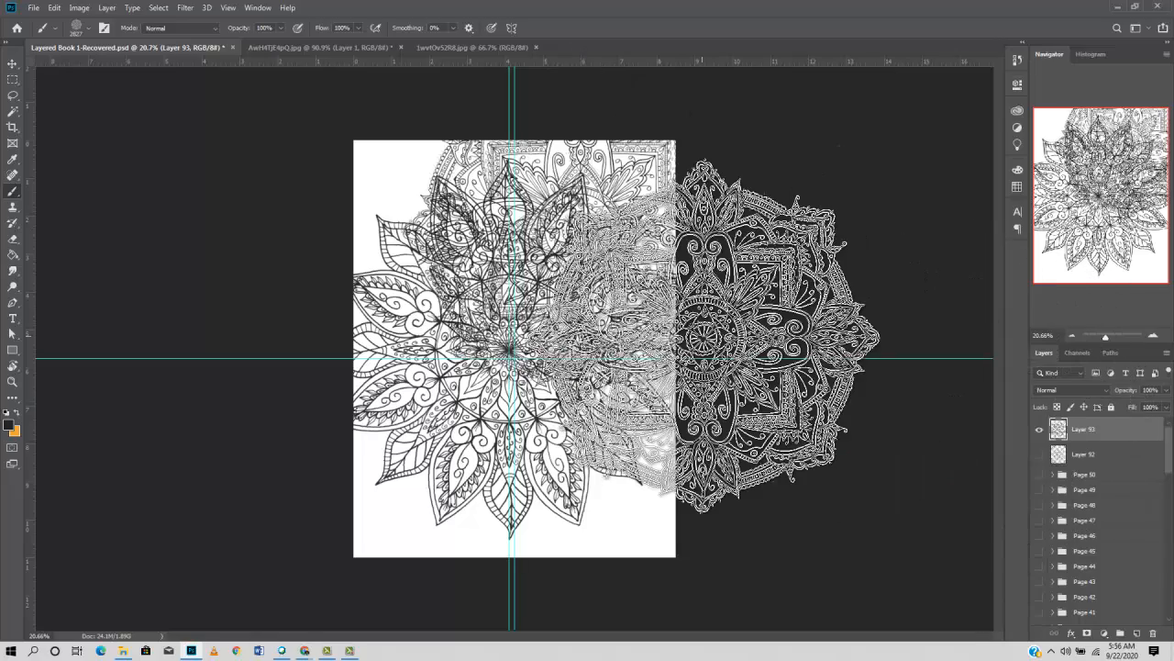
{"action": "key", "text": "ctrl+z"}
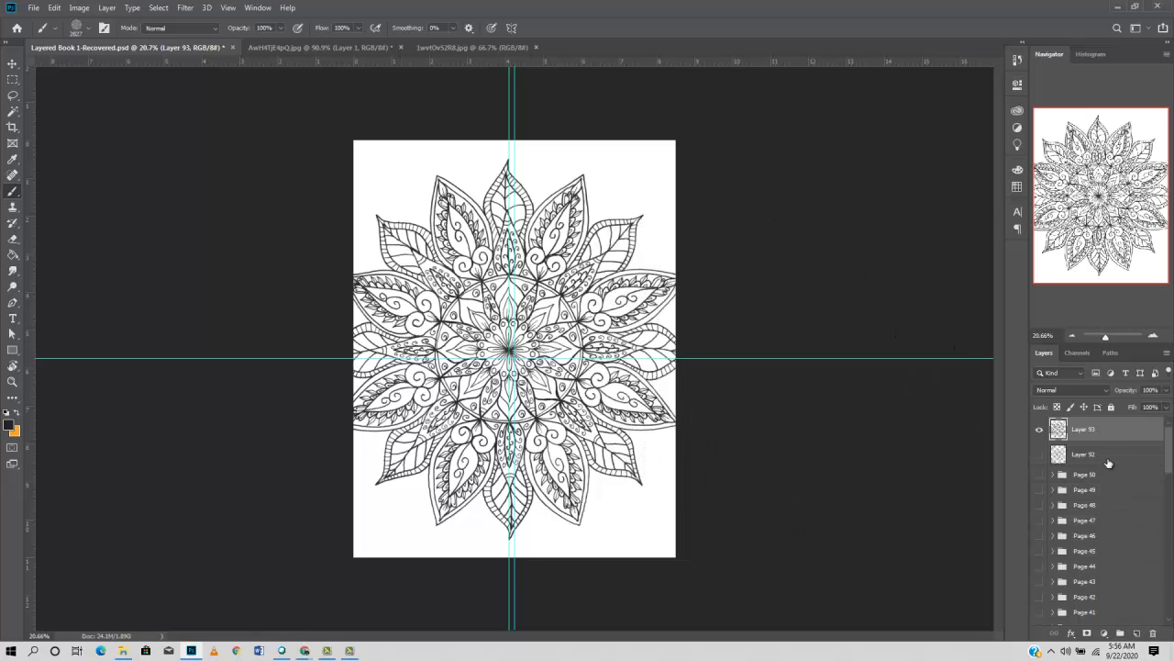
- Add a new layer directly above Layer 92 and stamp the 2827 px mandala near the page's upper-right and lower-right edges
{"action": "left_click", "coordinate": [1106, 459]}
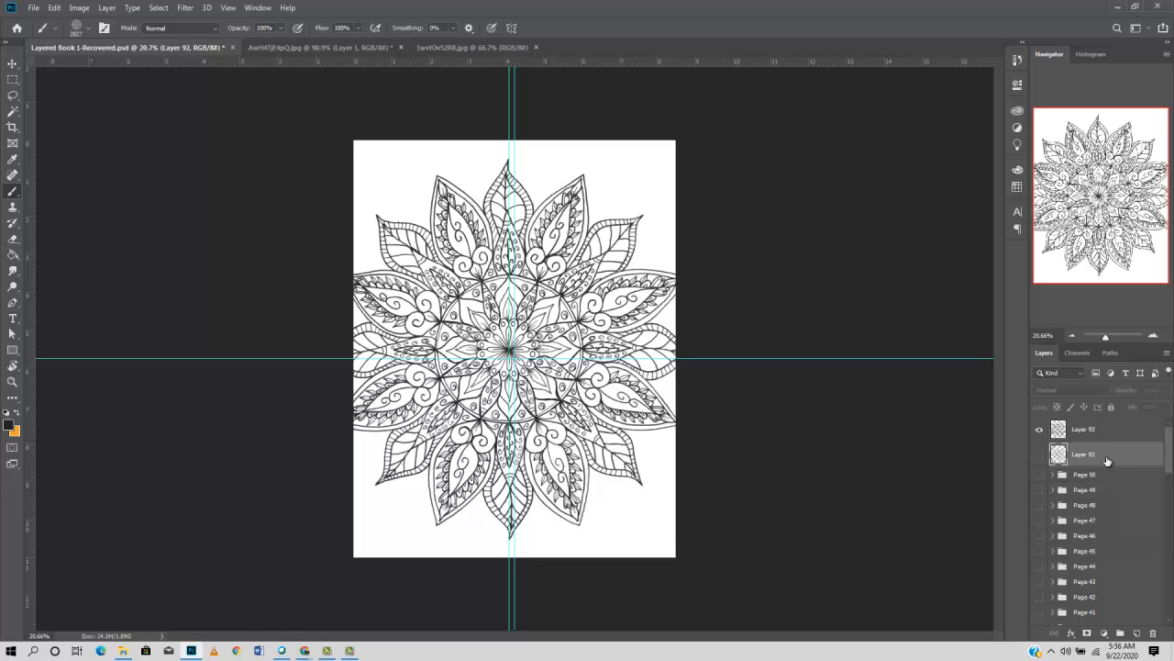
{"action": "left_click", "coordinate": [1136, 633]}
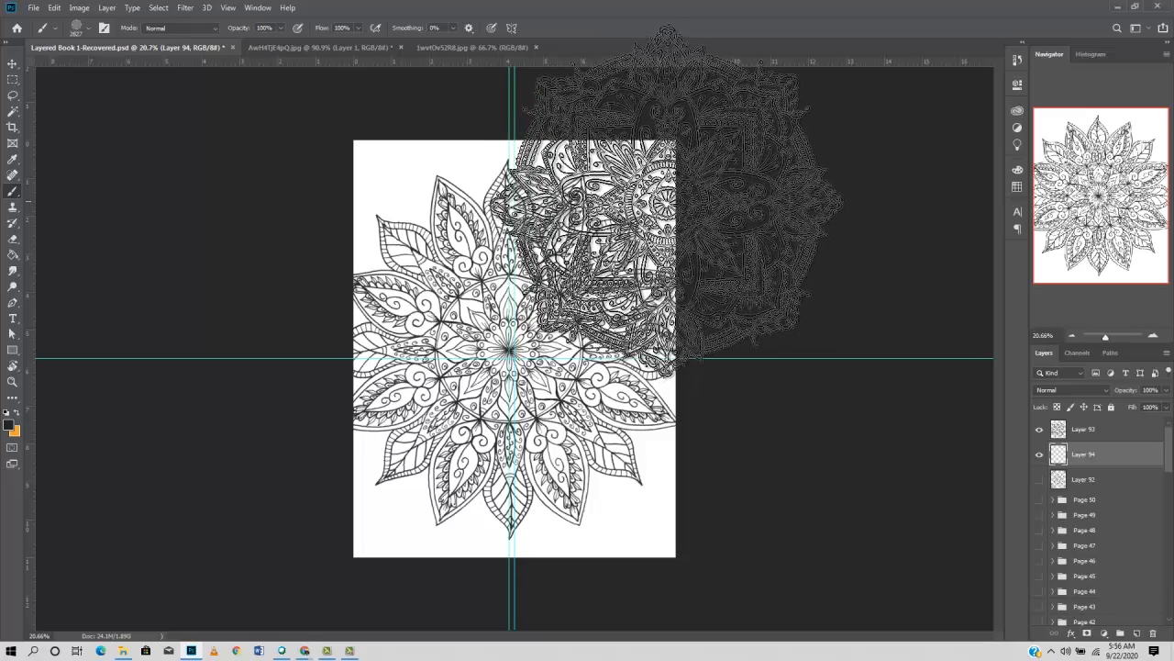
{"action": "left_click", "coordinate": [681, 197]}
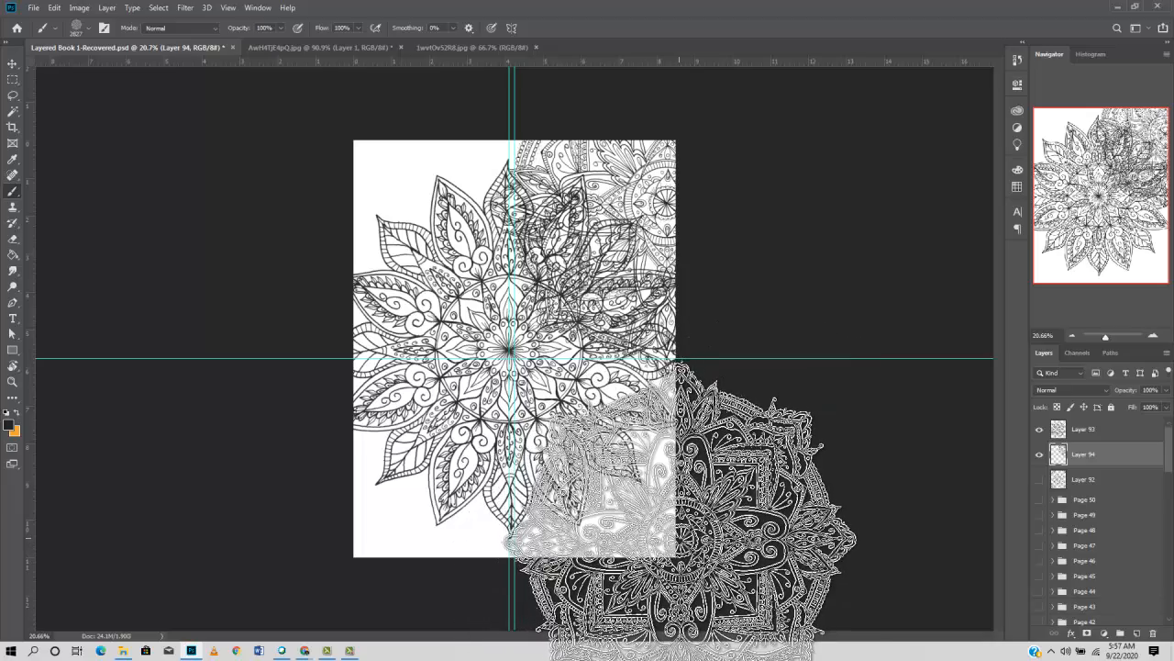
{"action": "left_click", "coordinate": [680, 537]}
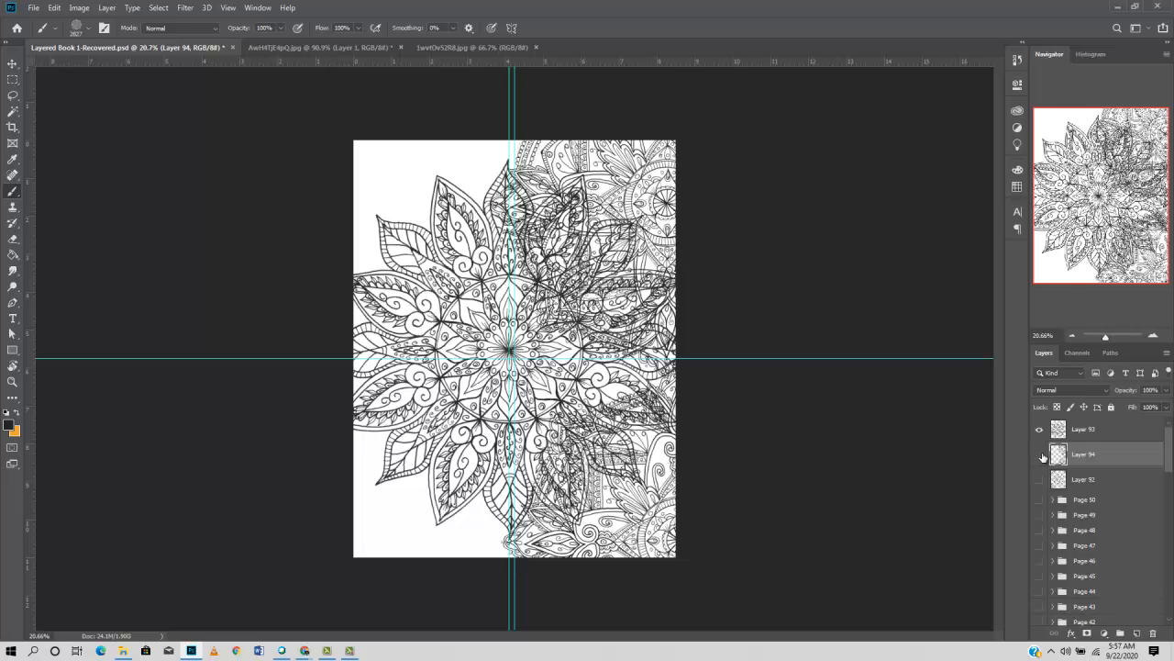
- Hide Layer 94 and draw a filled rectangle of about 2697 x 3465 px covering the whole page beneath Layer 93
{"action": "left_click", "coordinate": [1039, 454]}
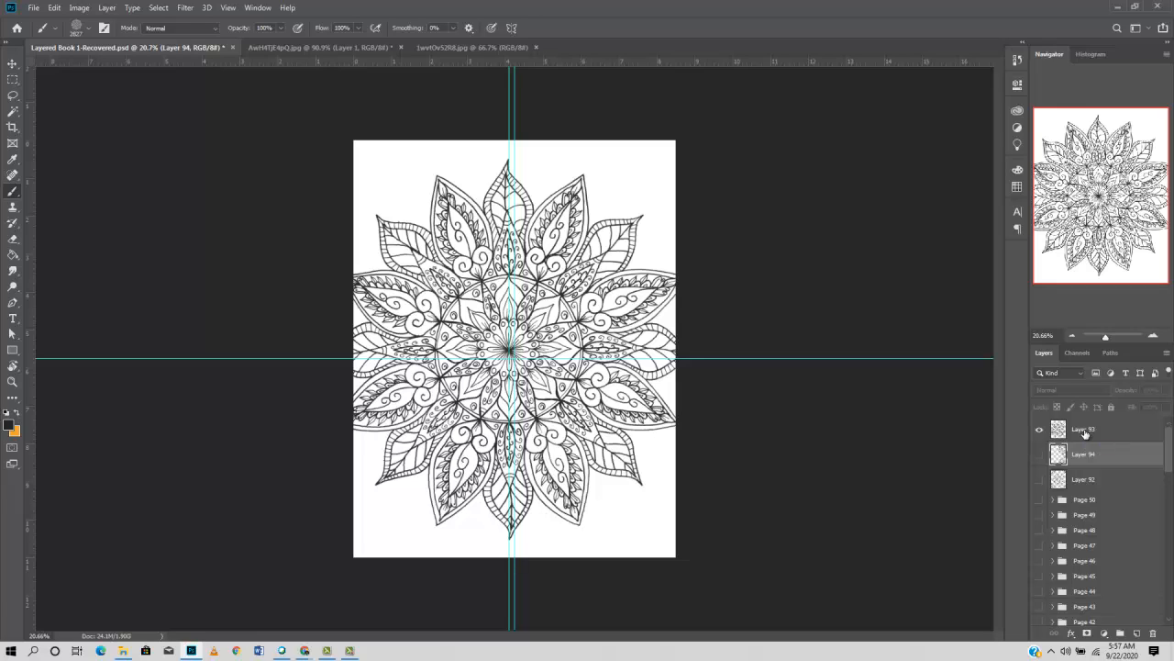
{"action": "left_click", "coordinate": [12, 352]}
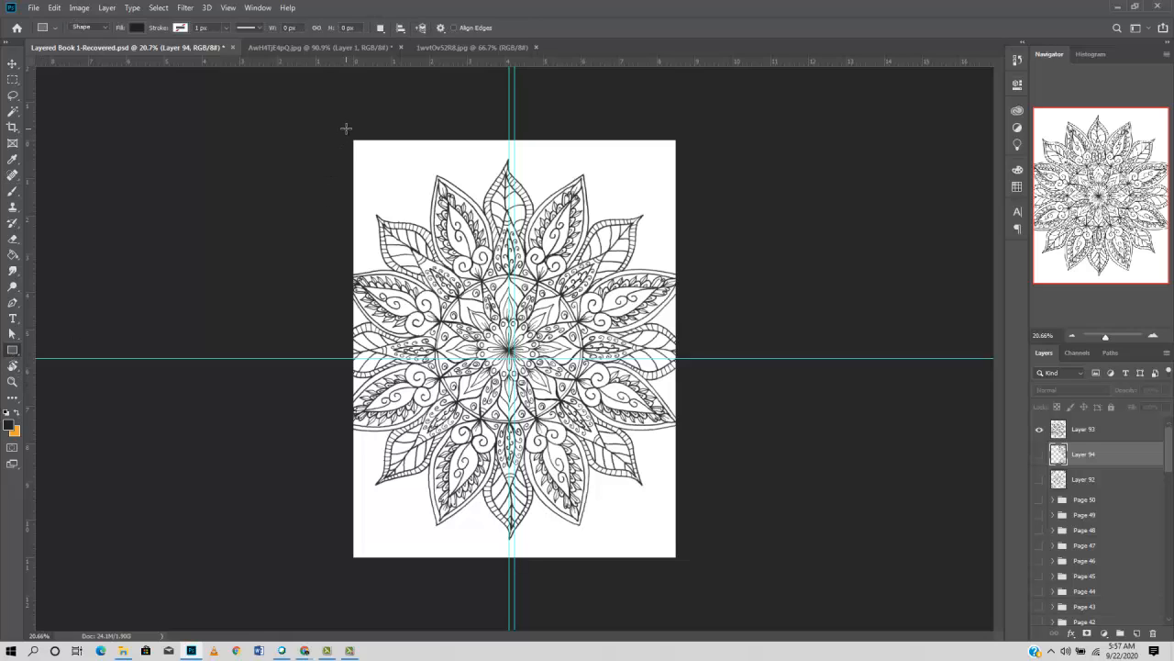
{"action": "left_click_drag", "start_coordinate": [346, 128], "coordinate": [687, 558]}
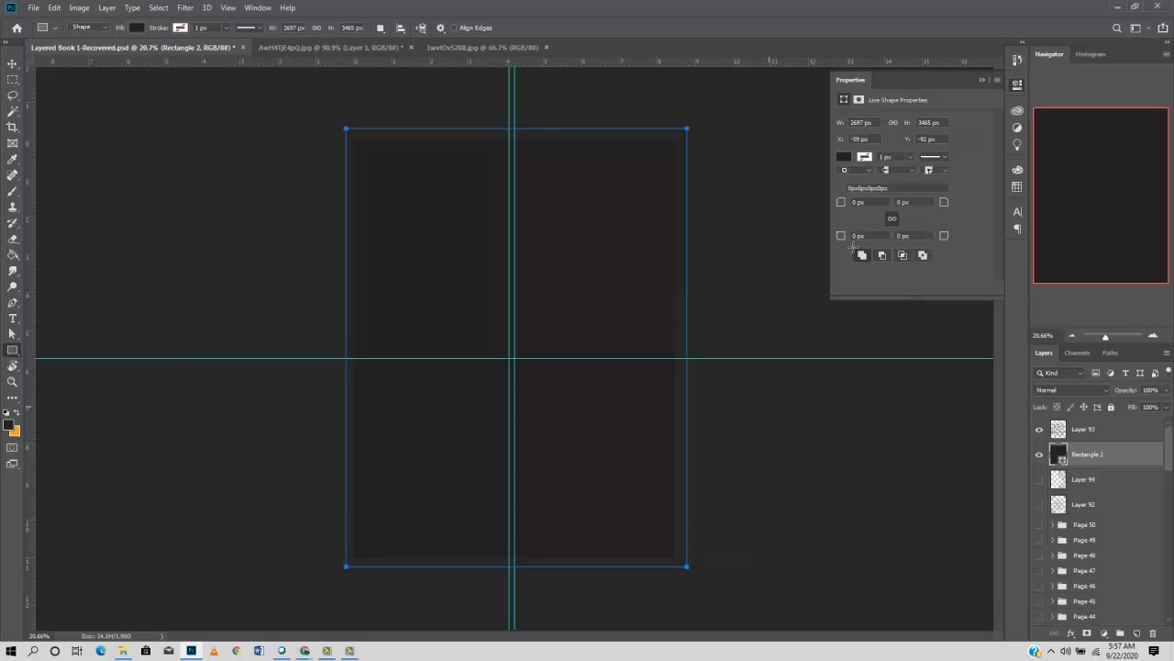
{"action": "left_click", "coordinate": [982, 79]}
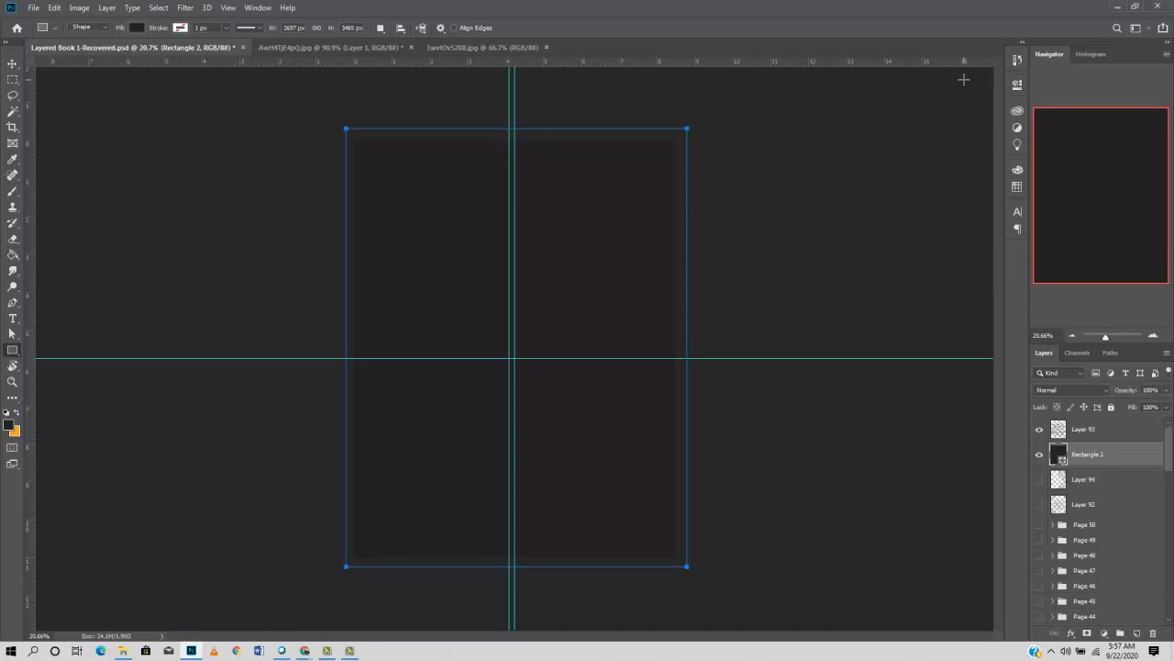
- Change the rectangle's fill colour to white (ffffff)
{"action": "double_click", "coordinate": [1060, 455]}
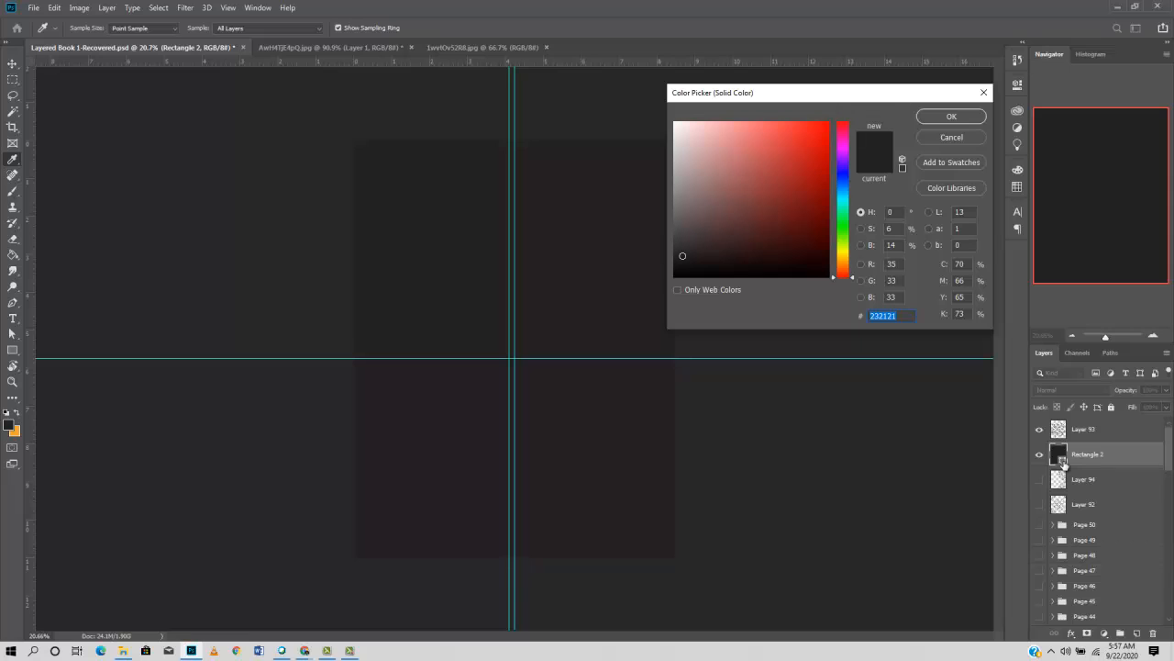
{"action": "left_click_drag", "start_coordinate": [705, 155], "coordinate": [673, 122]}
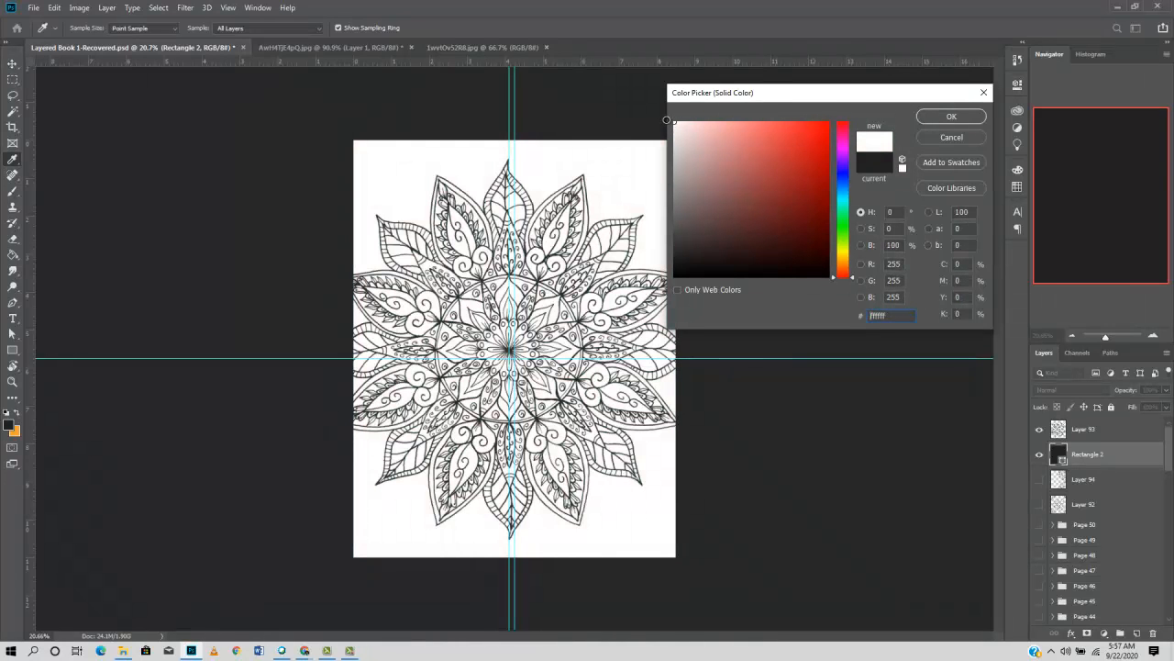
{"action": "left_click", "coordinate": [941, 118]}
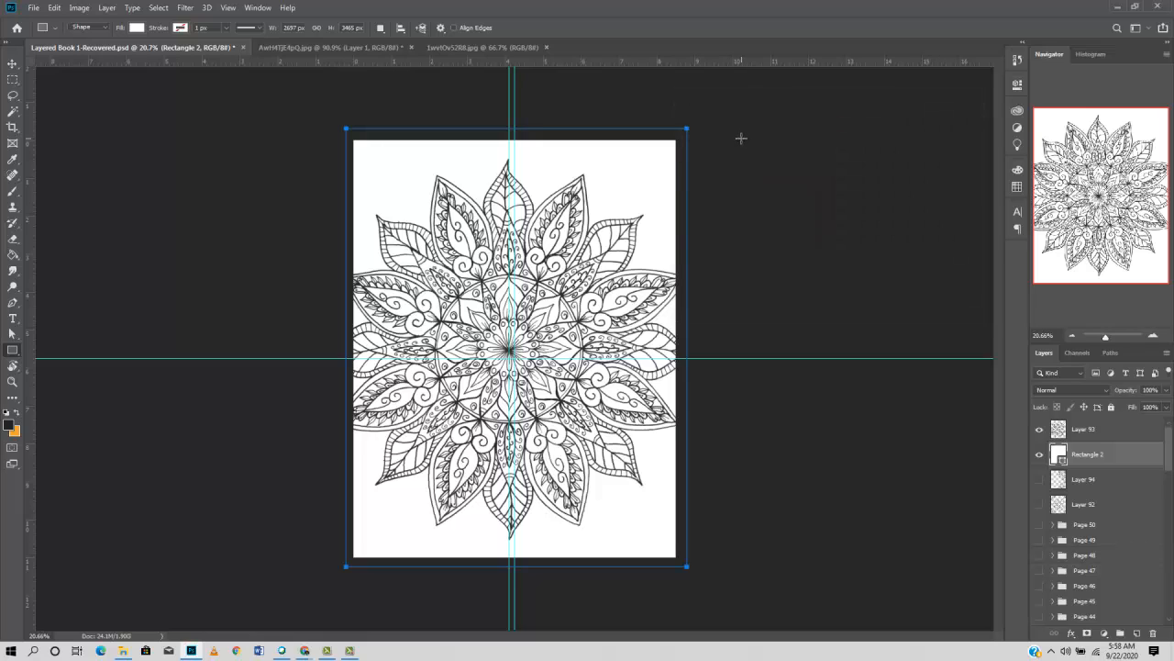
- Merge the central mandala layer, Layer 93, with the white rectangle layer below it
{"action": "key", "text": "v"}
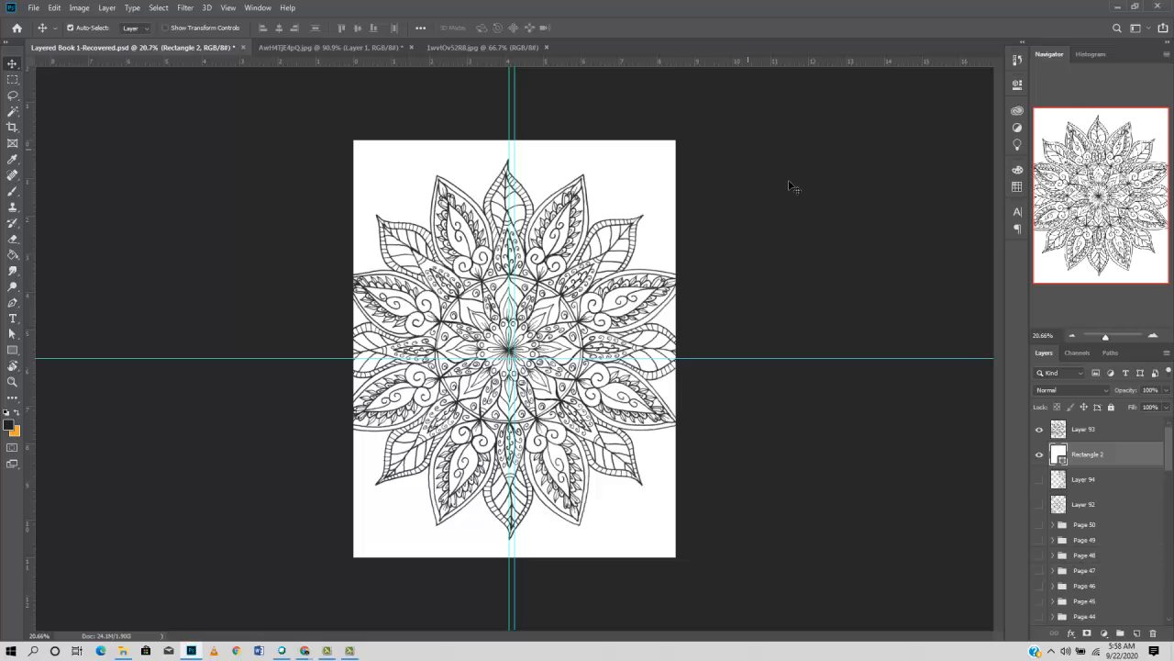
{"action": "left_click", "coordinate": [1096, 433], "text": "shift"}
{"action": "right_click", "coordinate": [1096, 433]}
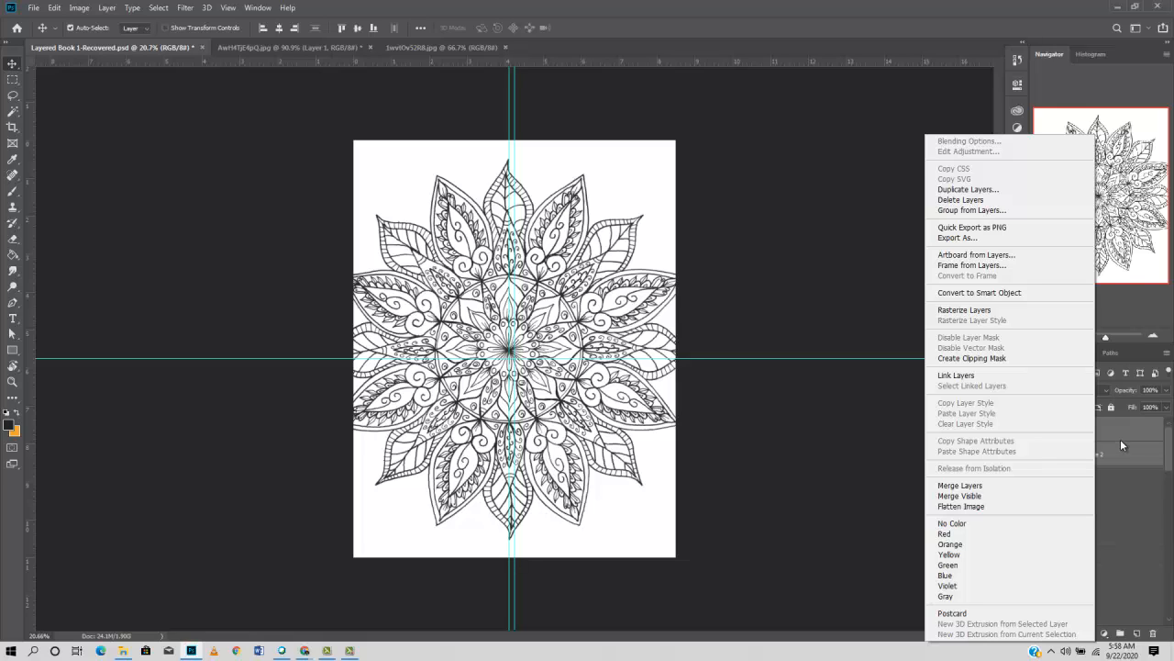
{"action": "left_click", "coordinate": [1020, 487]}
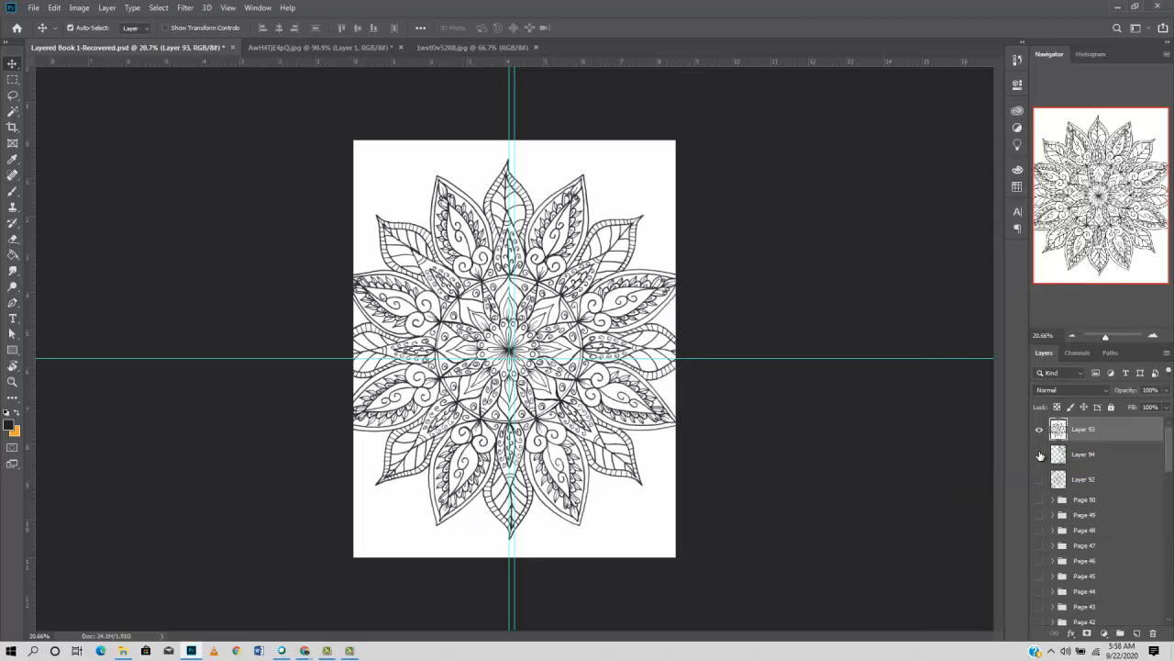
- Remove the white background outside the central mandala with the Magic Wand and show Layer 94 behind it
{"action": "left_click", "coordinate": [1040, 456]}
{"action": "left_click", "coordinate": [1040, 456]}
{"action": "key", "text": "w"}
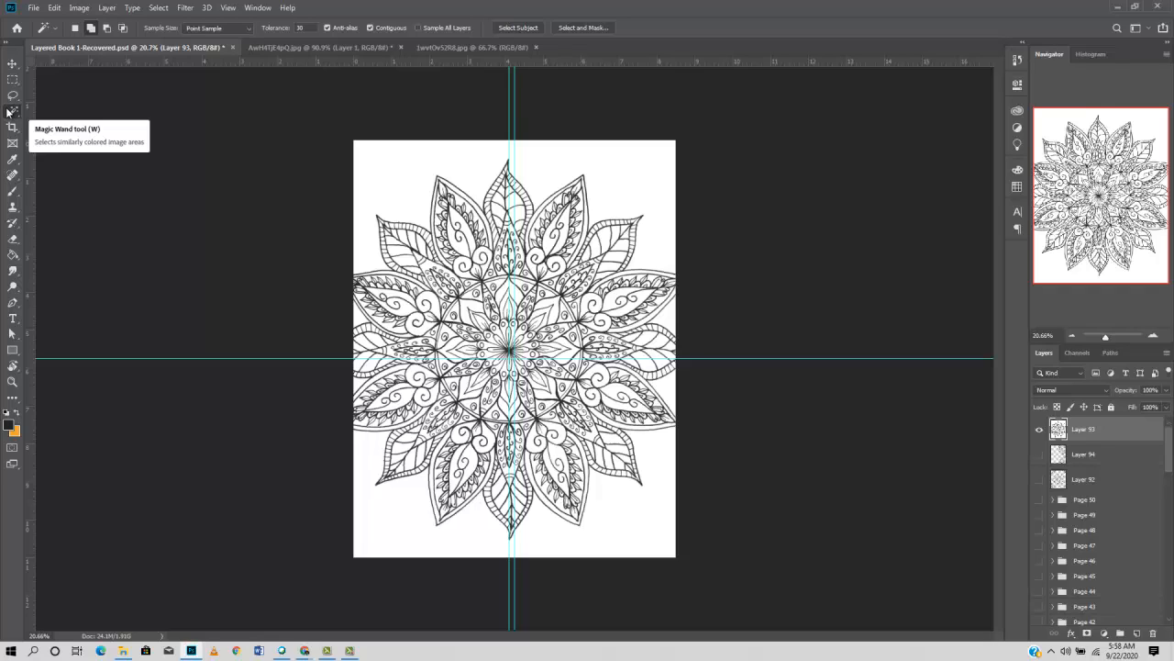
{"action": "left_click", "coordinate": [624, 188]}
{"action": "left_click", "coordinate": [387, 456]}
{"action": "left_click", "coordinate": [1040, 455]}
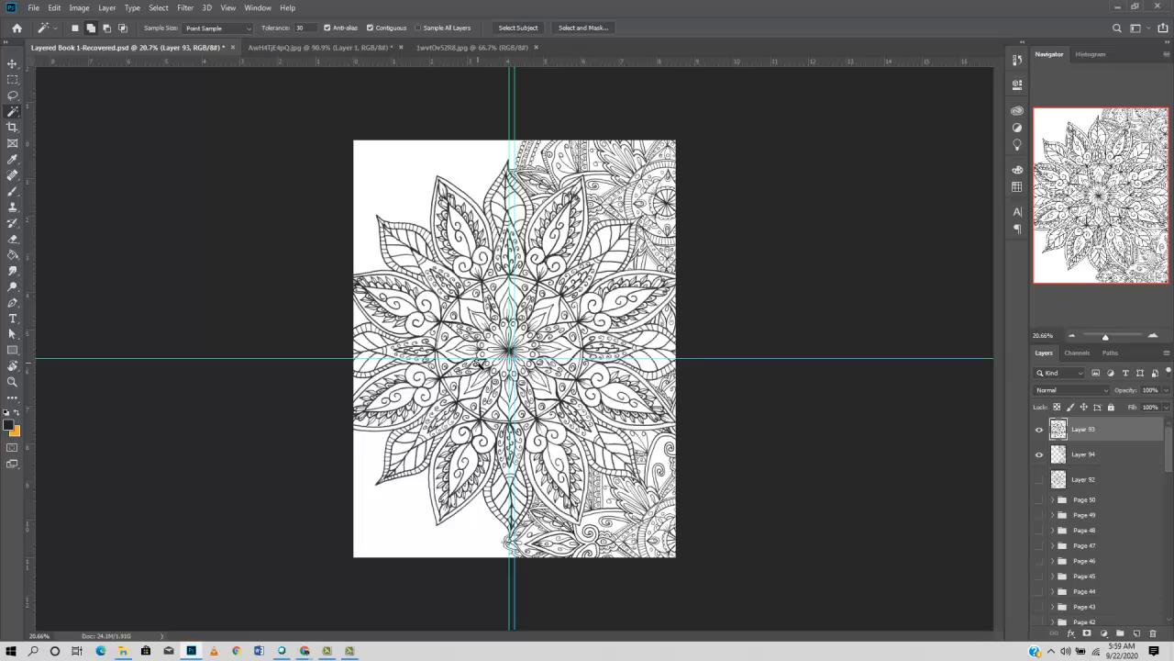
- Choose brush 7 from the Free Mandala Photoshop Brushes 14 set and stamp it at 2785 px at the page's upper-left corner
{"action": "scroll", "coordinate": [592, 206], "scroll_direction": "up", "scroll_amount": 2}
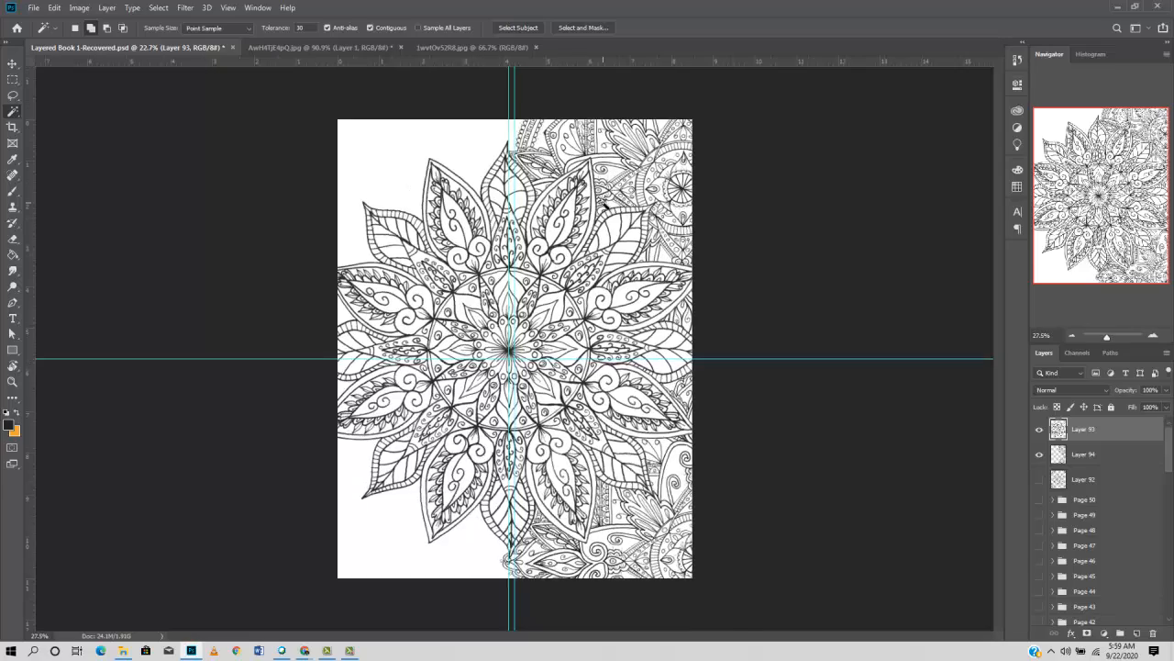
{"action": "scroll", "coordinate": [649, 165], "scroll_direction": "up", "scroll_amount": 3}
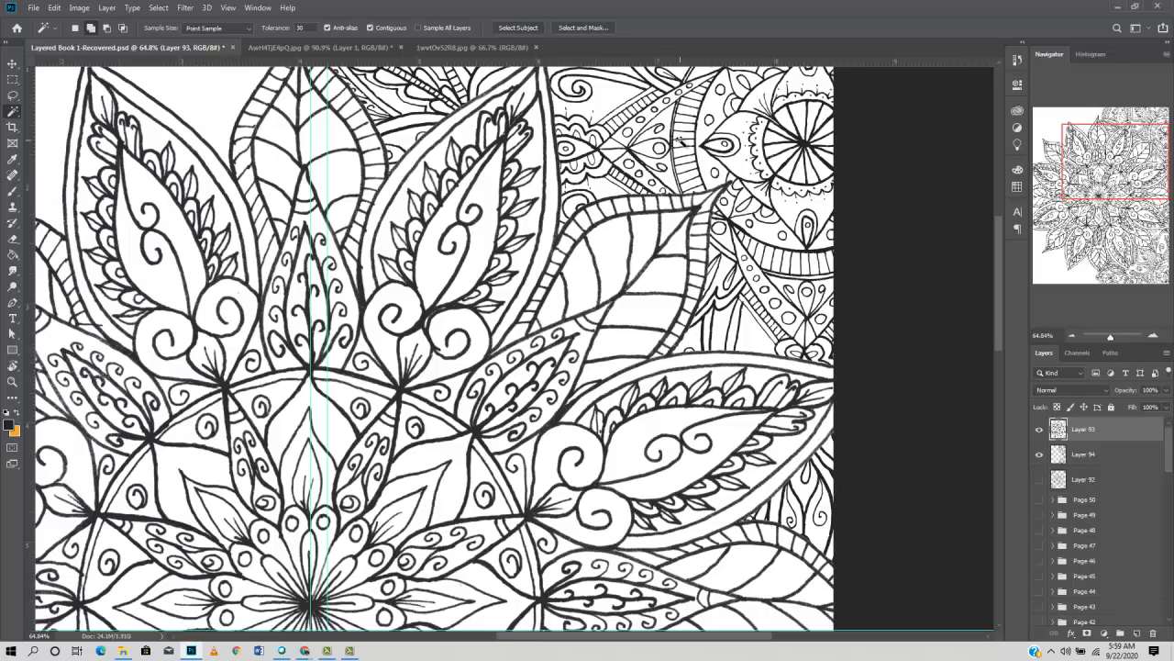
{"action": "scroll", "coordinate": [680, 139], "scroll_direction": "down", "scroll_amount": 4}
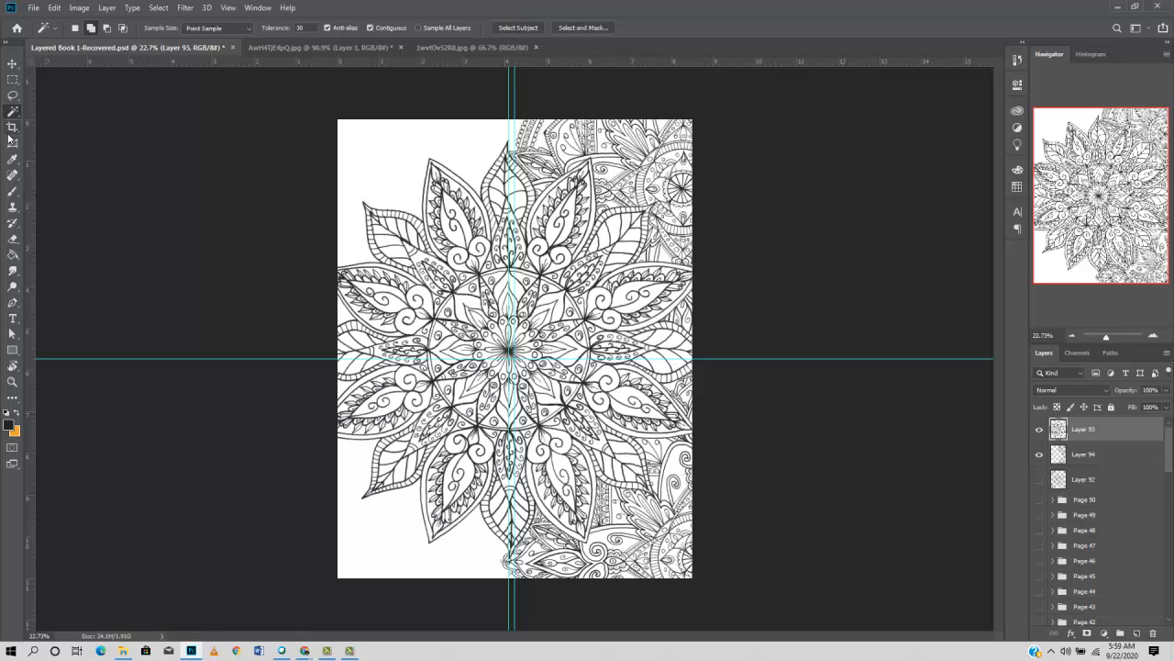
{"action": "left_click", "coordinate": [12, 191]}
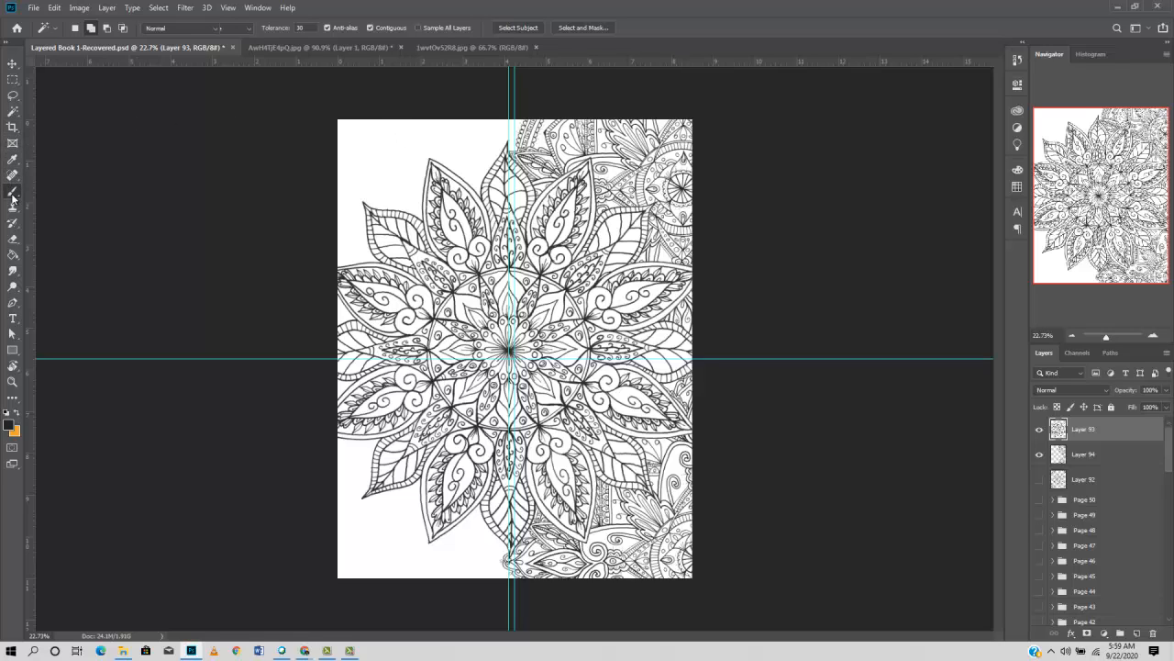
{"action": "left_click", "coordinate": [89, 28]}
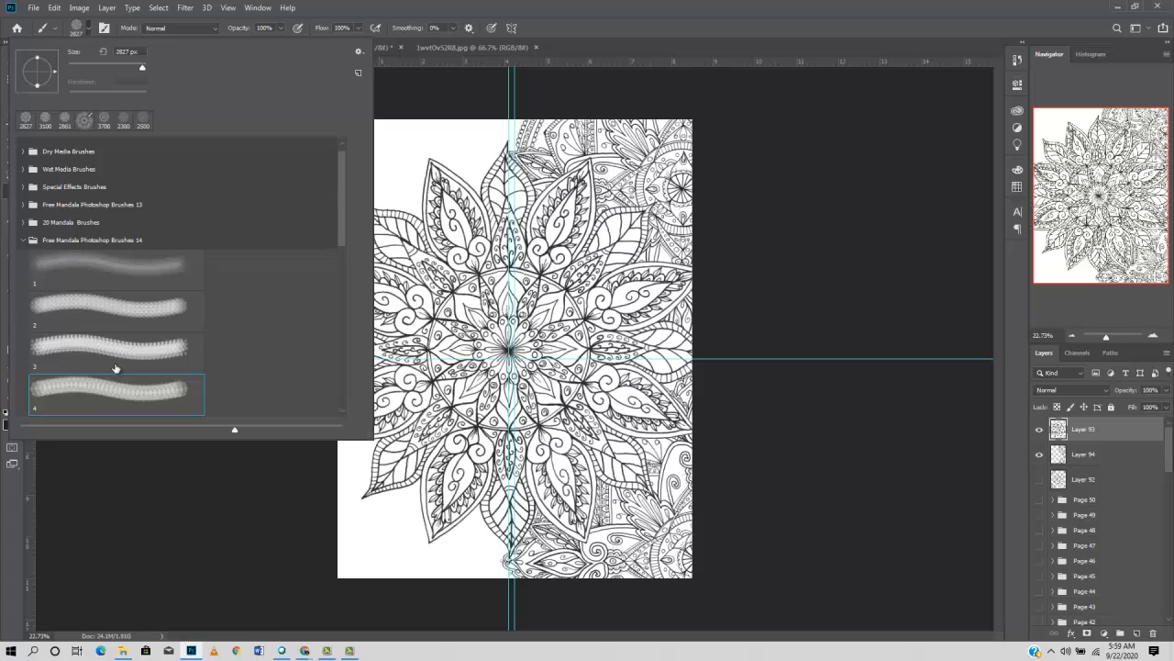
{"action": "scroll", "coordinate": [117, 346], "scroll_direction": "down", "scroll_amount": 1}
{"action": "scroll", "coordinate": [117, 346], "scroll_direction": "down", "scroll_amount": 2}
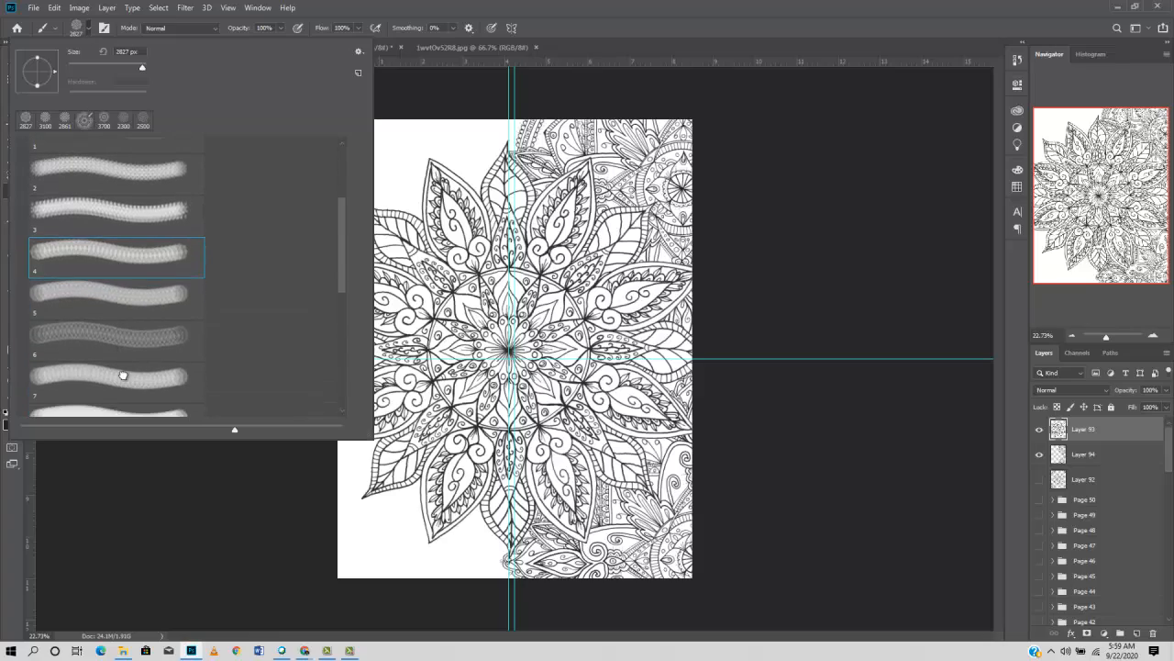
{"action": "left_click", "coordinate": [122, 376]}
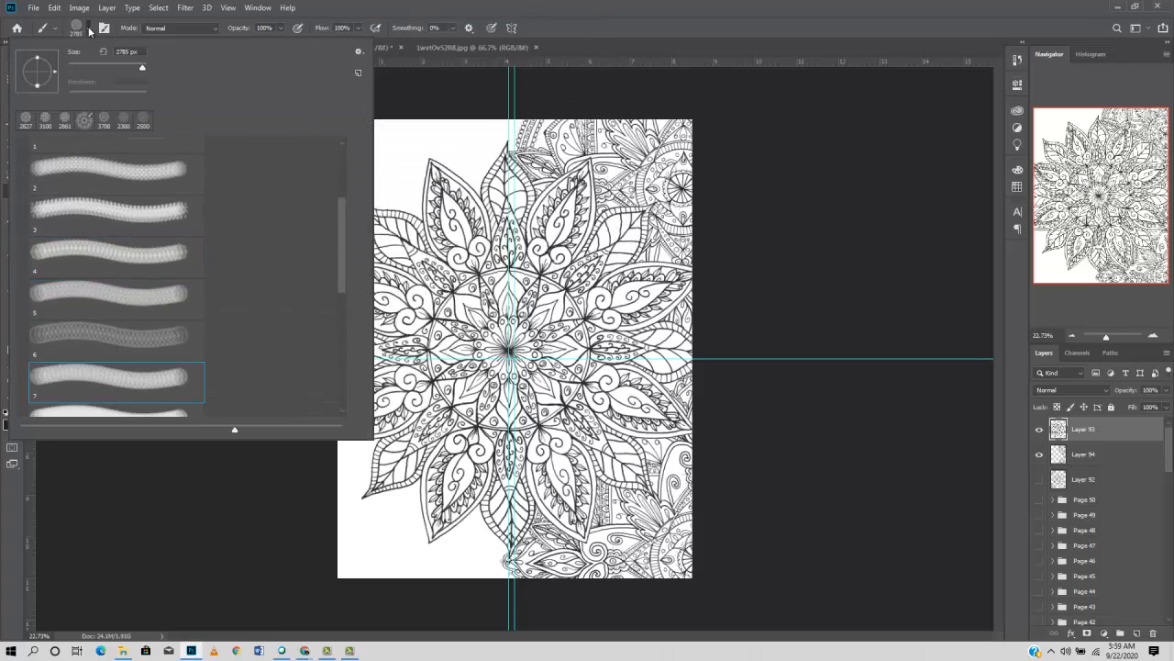
{"action": "left_click", "coordinate": [89, 28]}
{"action": "left_click", "coordinate": [408, 206]}
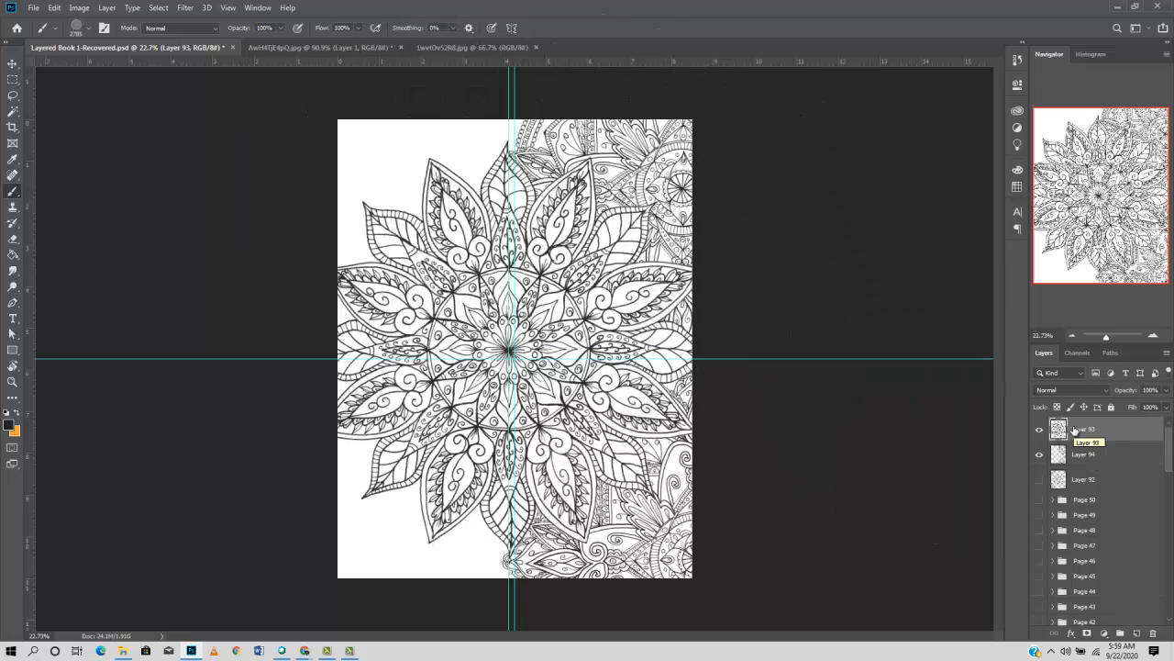
{"action": "left_click", "coordinate": [352, 152]}
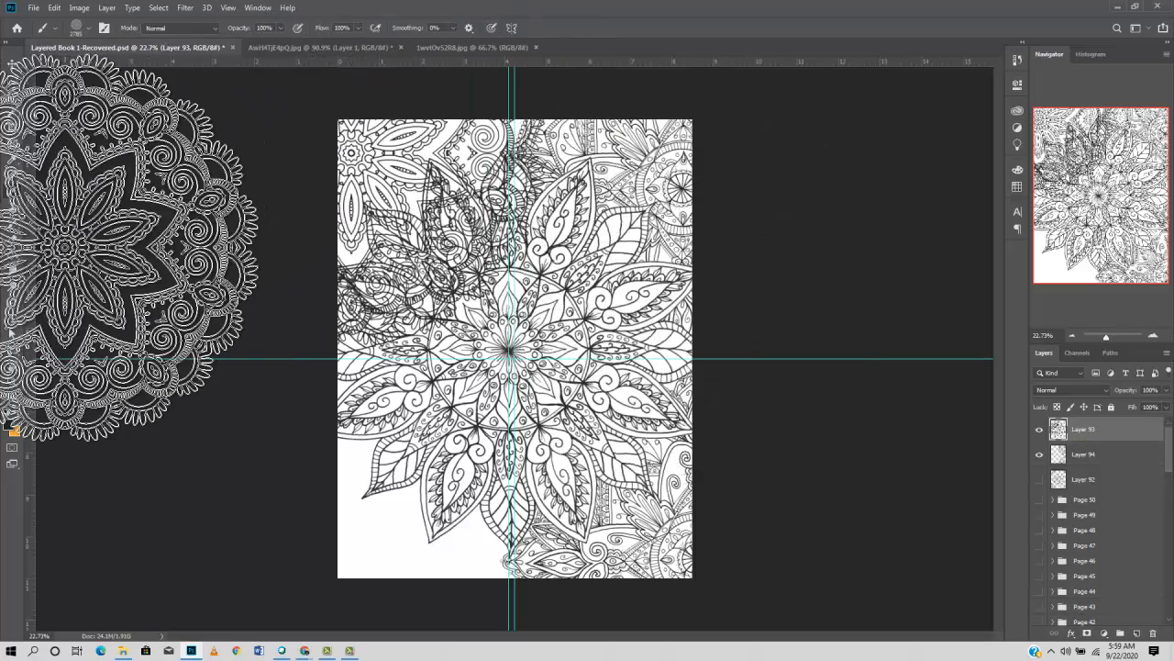
- Undo the stamp on Layer 93 and stamp the mandala on Layer 94 instead, centred just outside the page's left edge near the upper corner
{"action": "key", "text": "ctrl+z"}
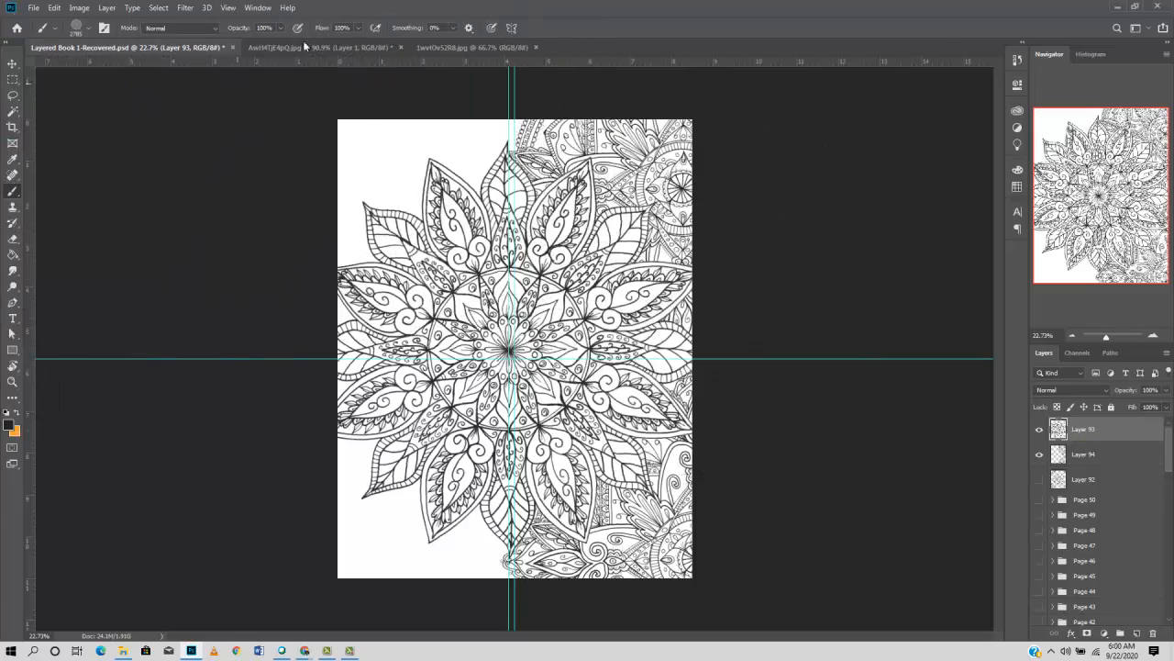
{"action": "left_click", "coordinate": [1097, 456]}
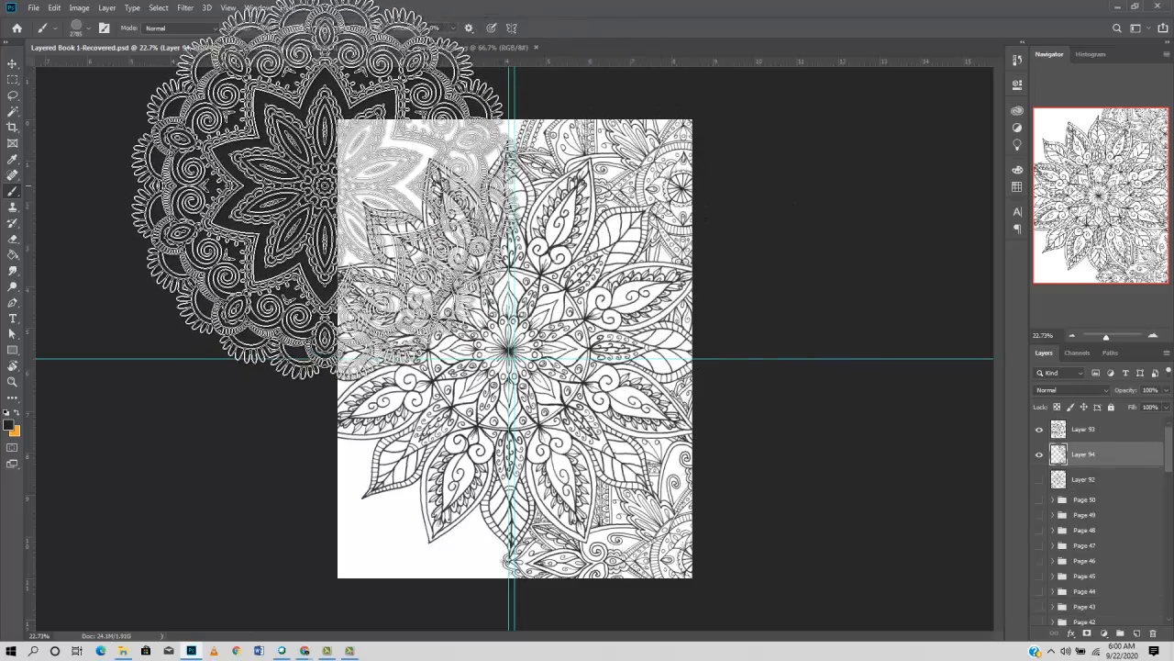
{"action": "left_click", "coordinate": [322, 185]}
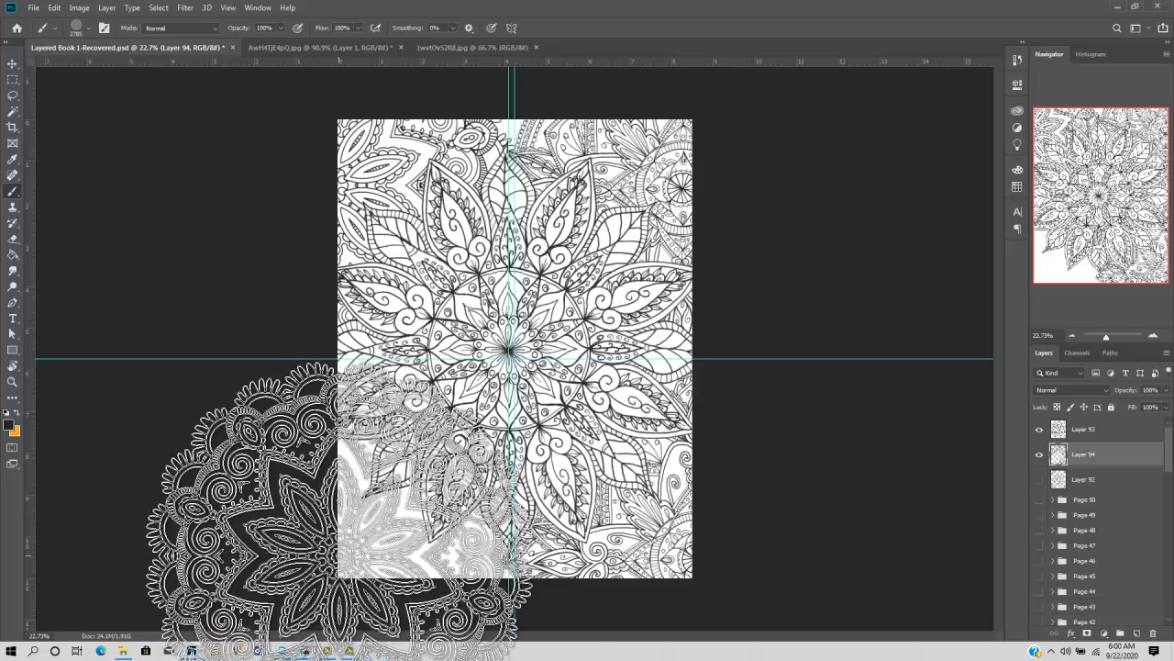
- Stamp the same mandala on Layer 94 over the page's lower-left corner, centred outside the page to avoid overlapping the existing pattern, and activate the Move tool
{"action": "left_click", "coordinate": [336, 556]}
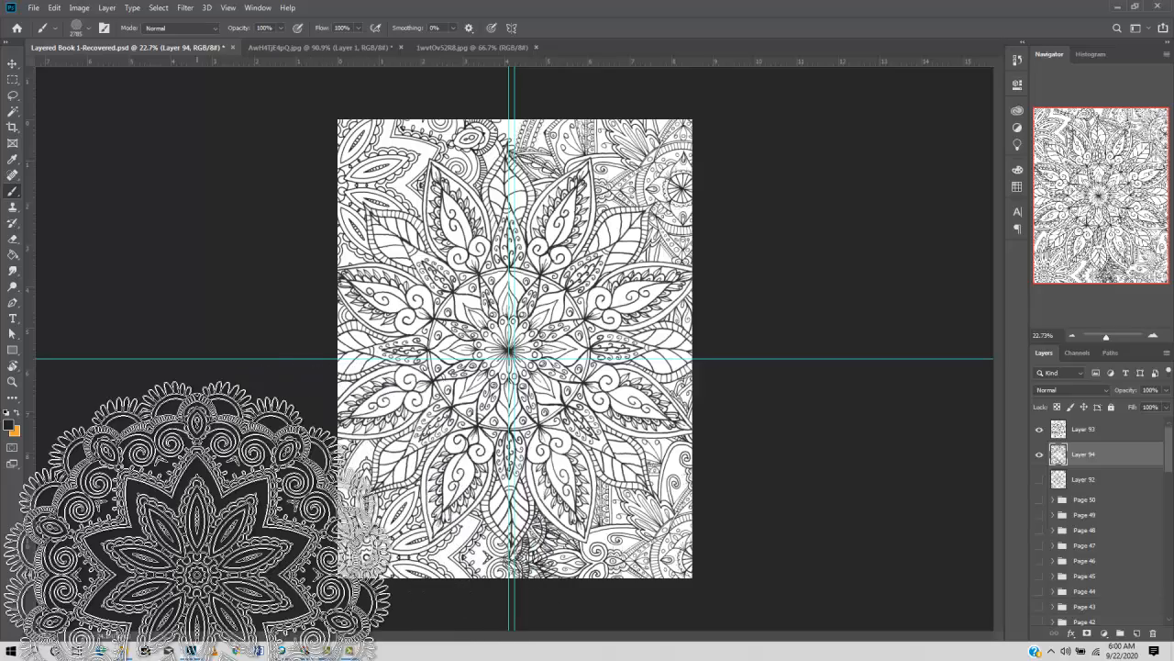
{"action": "scroll", "coordinate": [444, 580], "scroll_direction": "up", "scroll_amount": 9}
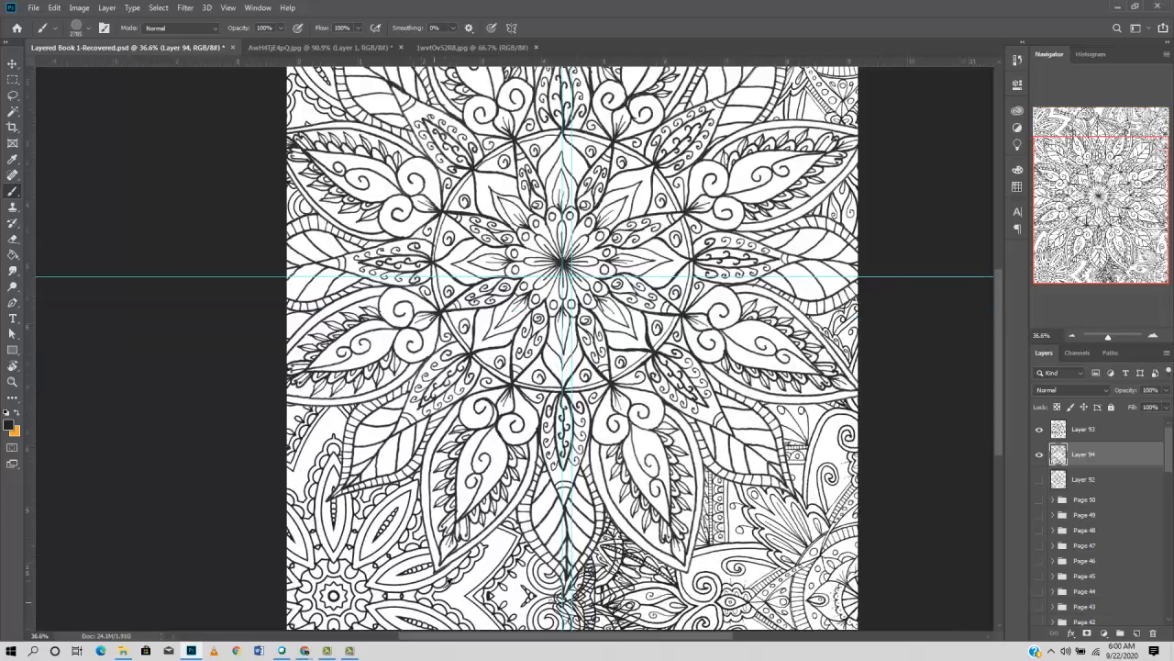
{"action": "scroll", "coordinate": [470, 549], "scroll_direction": "down", "scroll_amount": 3}
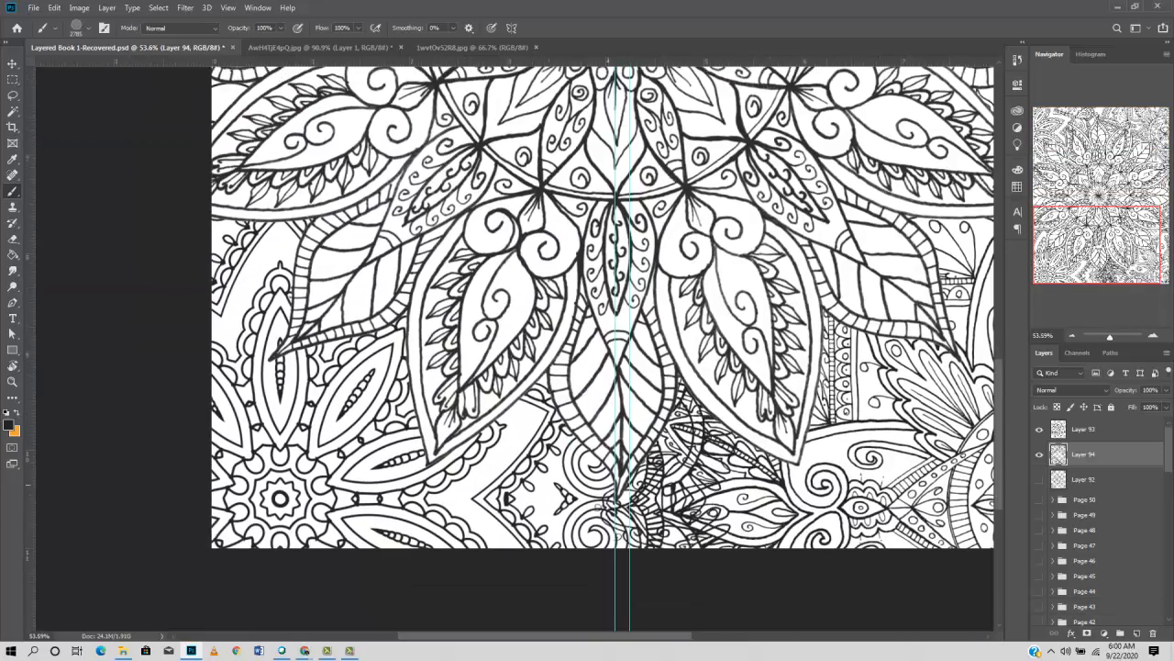
{"action": "scroll", "coordinate": [633, 488], "scroll_direction": "down", "scroll_amount": 9}
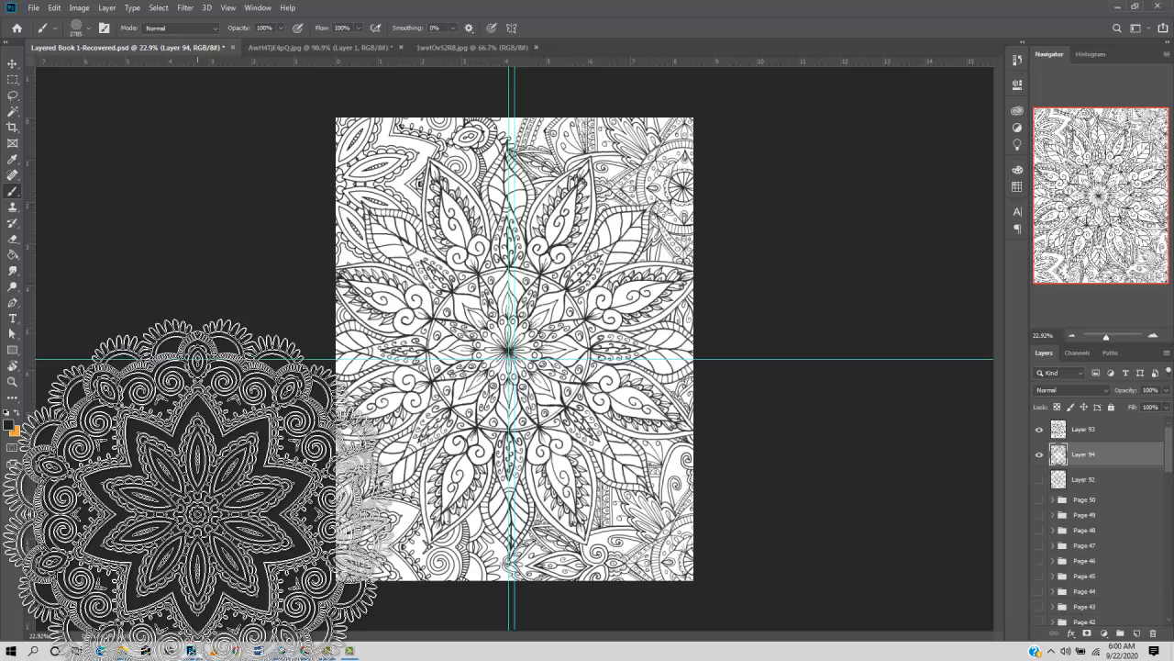
{"action": "key", "text": "v"}
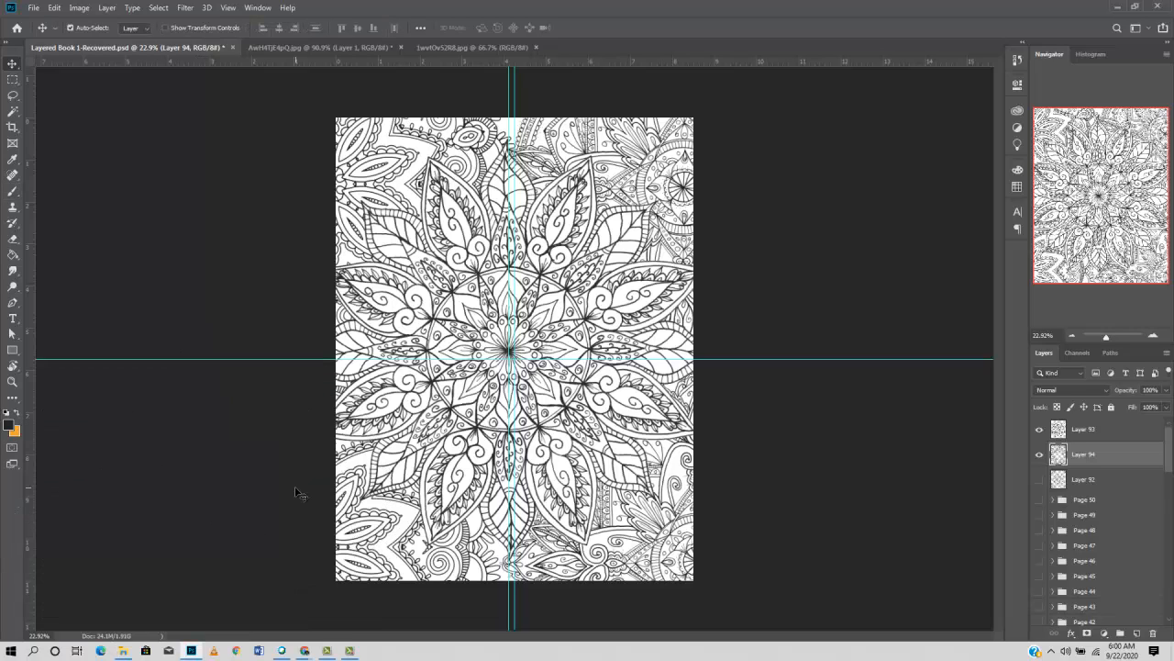